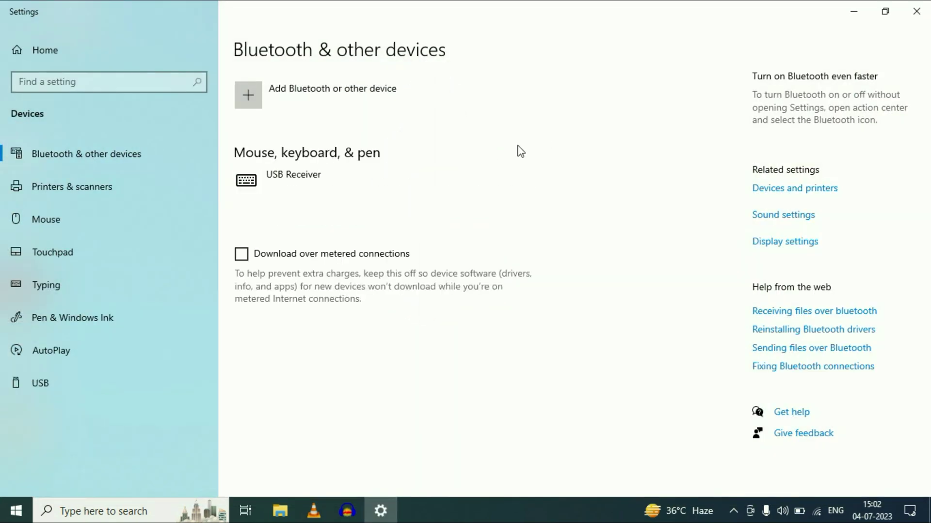
Attempt to pair a new Bluetooth device, dismiss the Couldn't connect error, and close Settings.
click(313, 112)
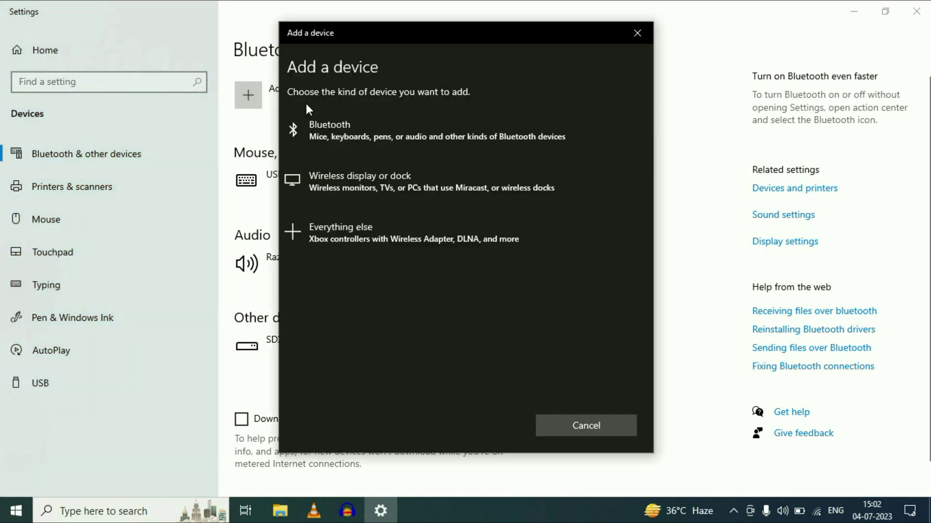
click(338, 129)
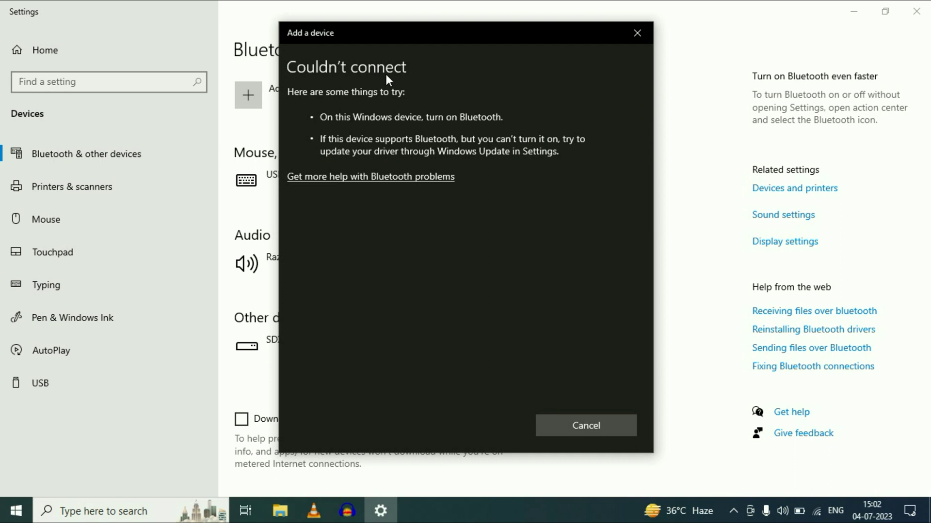
click(638, 33)
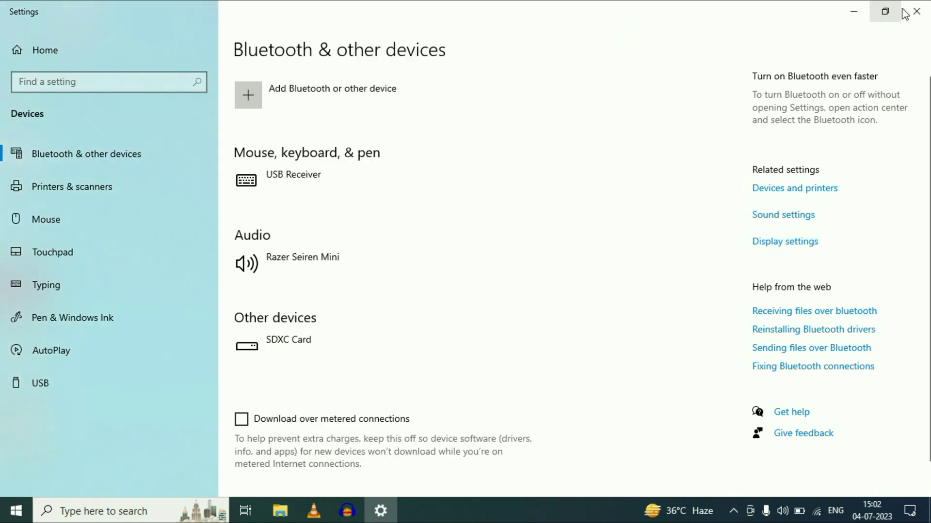
click(911, 12)
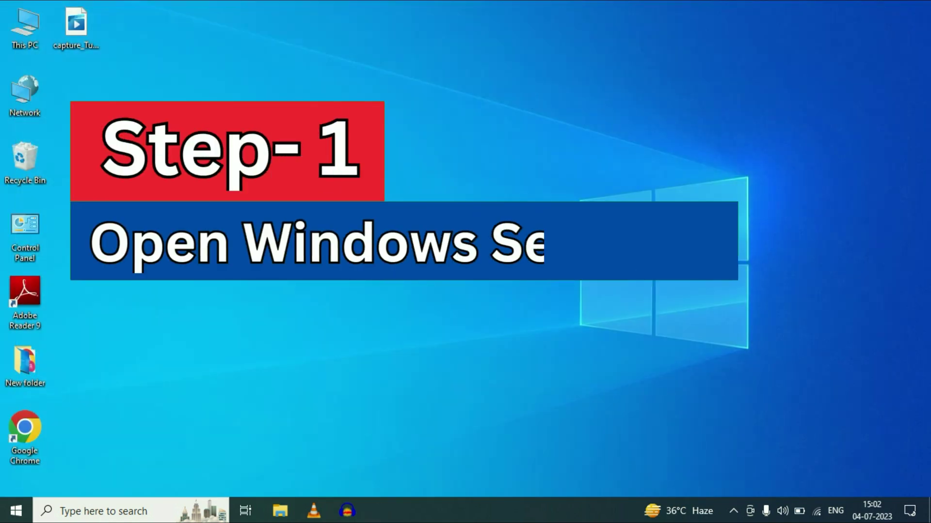
Search 'serv' to launch the Services app and select Bluetooth Audio Gateway Service.
click(110, 511)
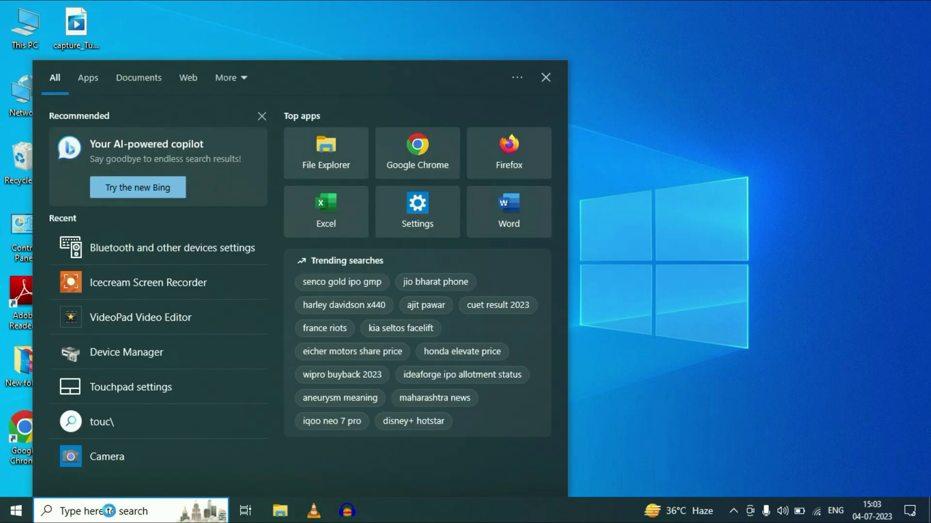
text(serv)
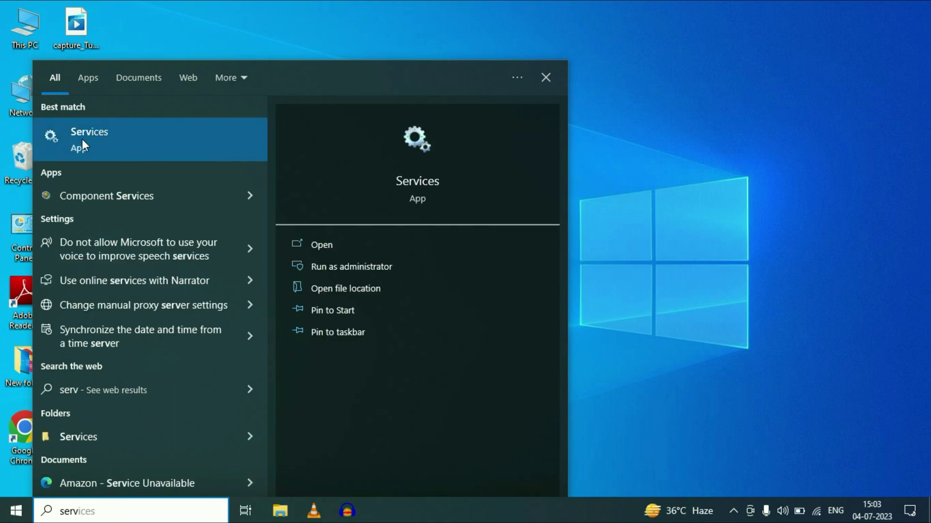
click(102, 145)
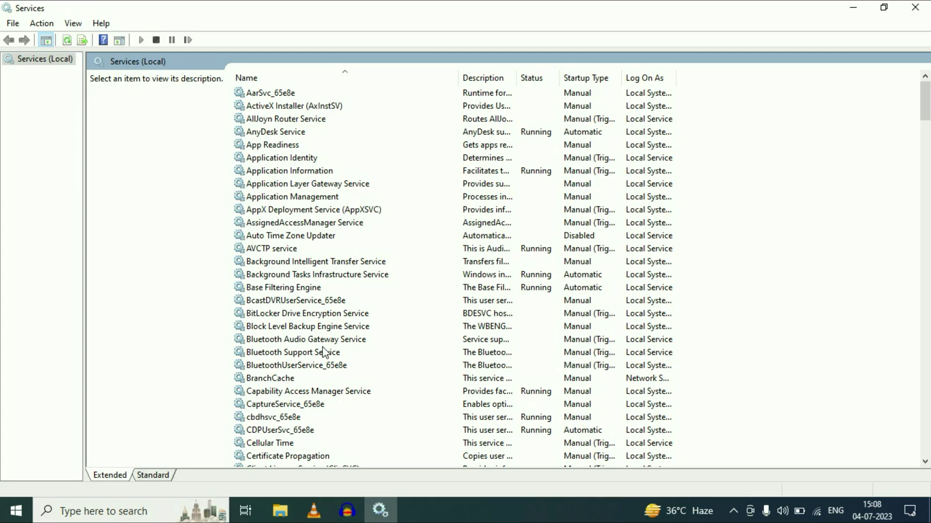
click(316, 342)
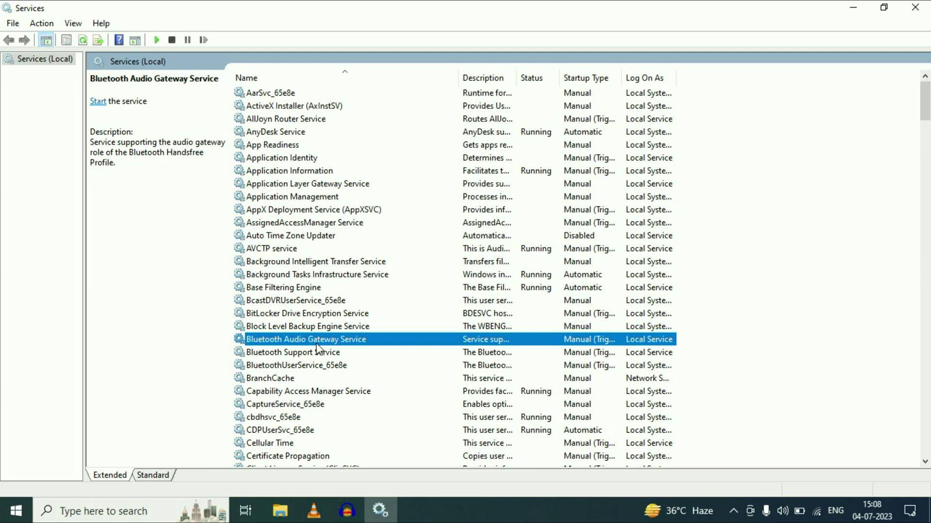
Set Bluetooth Audio Gateway Service to Automatic startup, apply, and start it.
right_click(279, 341)
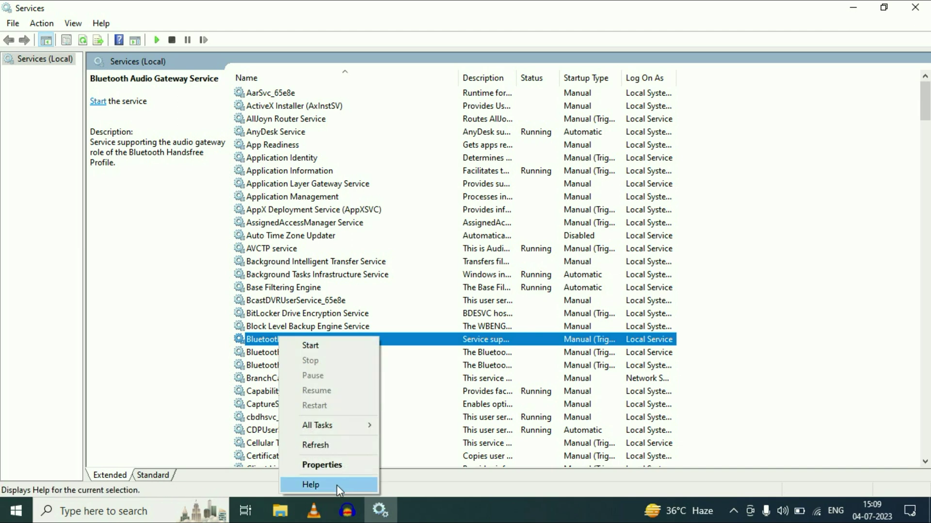
click(322, 465)
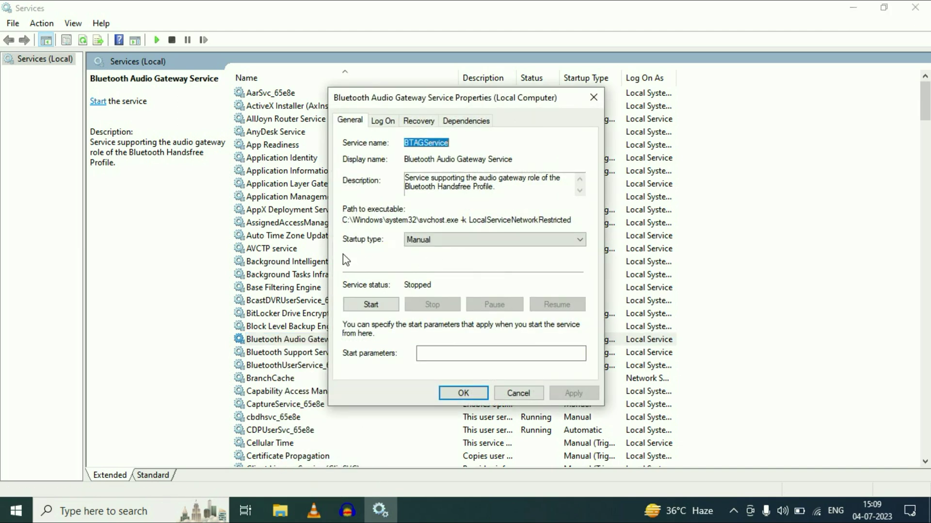
click(450, 239)
click(456, 262)
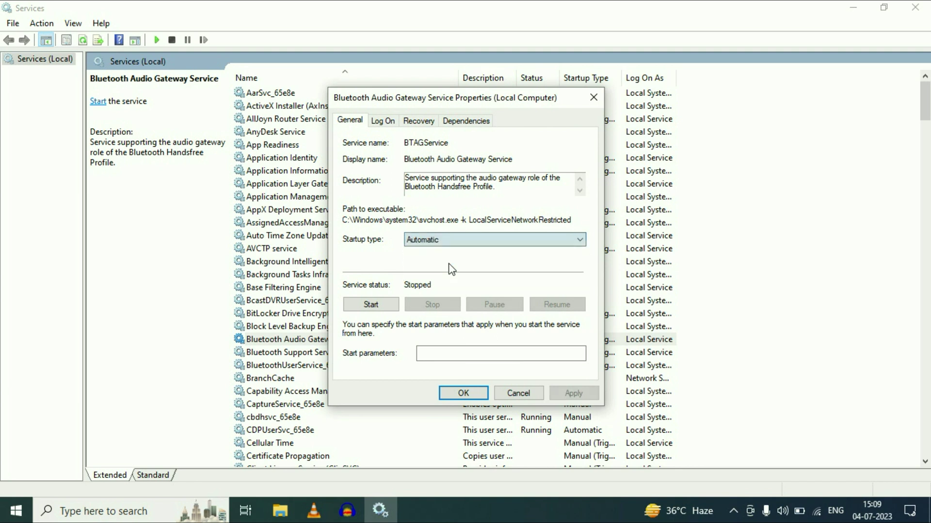
click(578, 394)
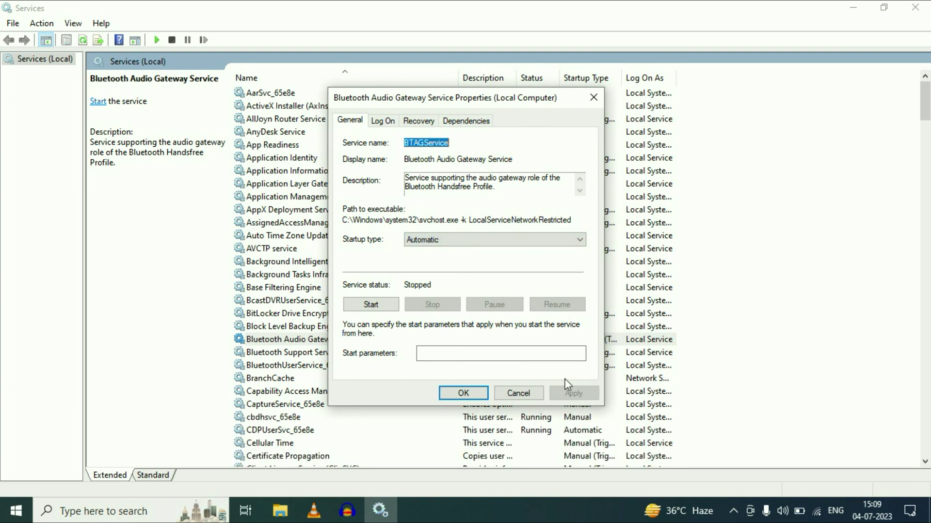
click(385, 305)
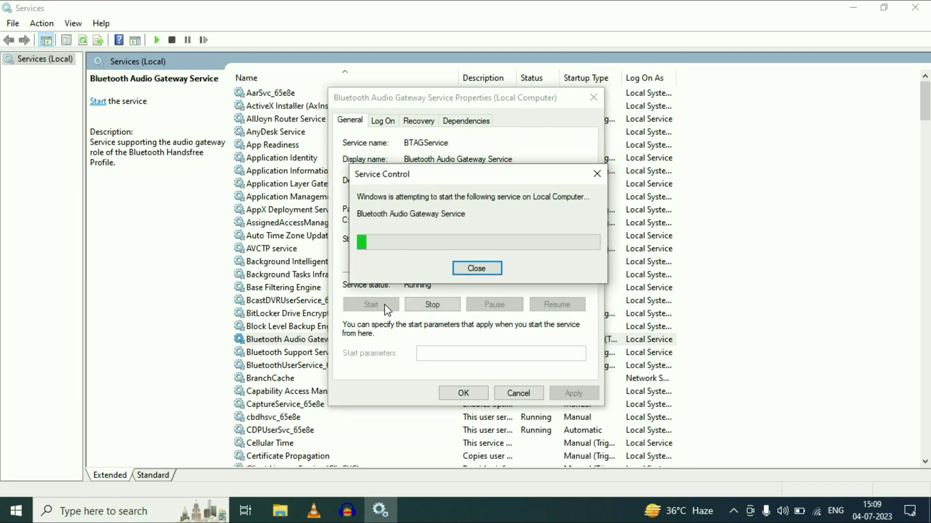
click(480, 393)
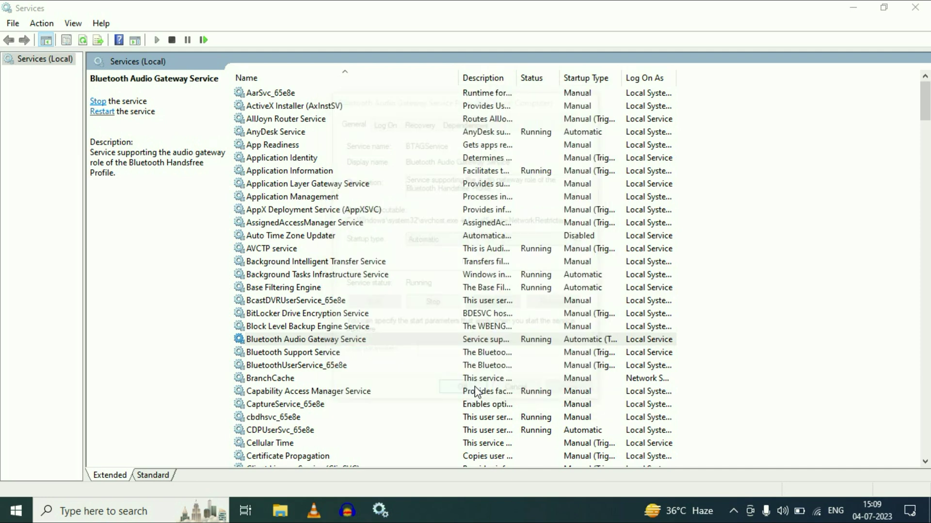
click(286, 353)
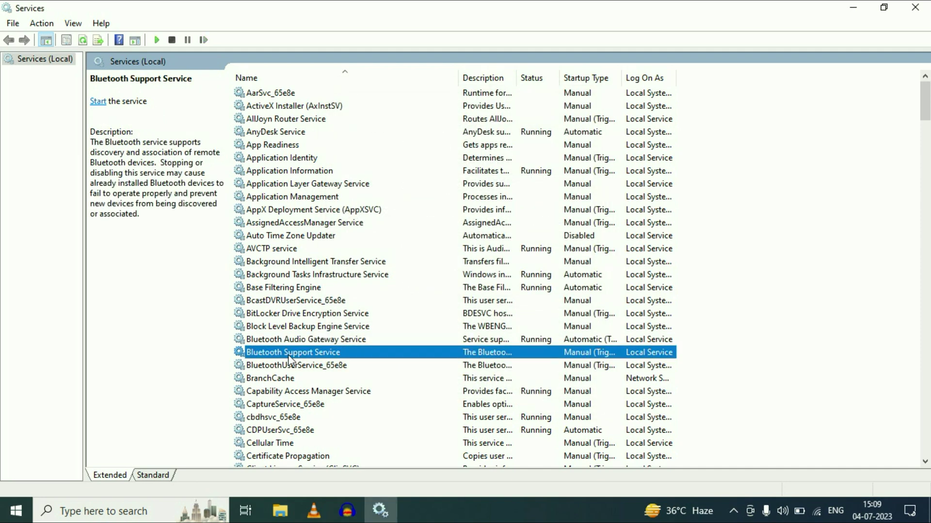
Set Bluetooth Support Service to Automatic startup, apply, and start it.
right_click(289, 357)
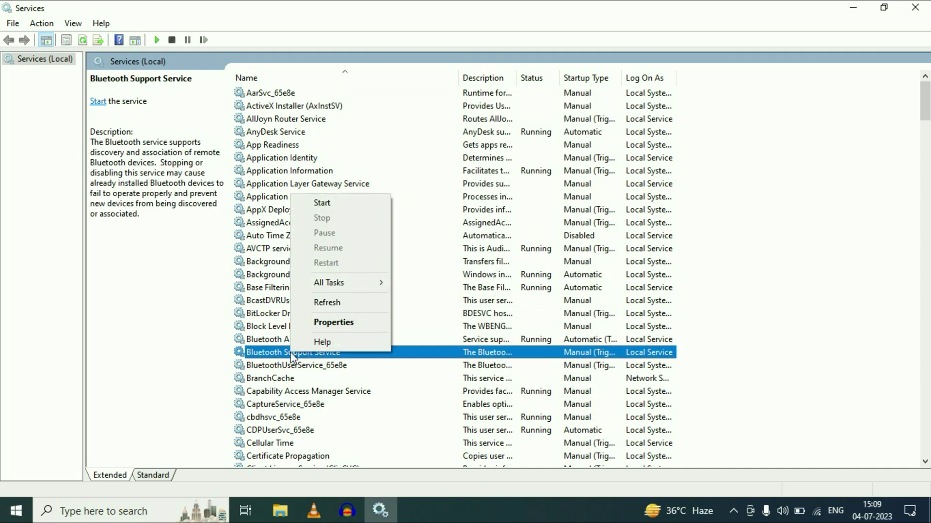
click(325, 328)
click(460, 241)
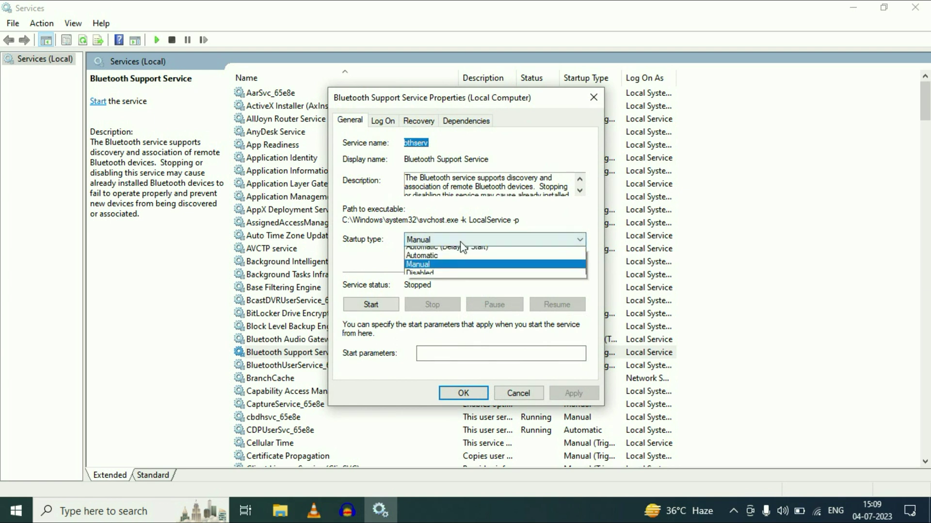
click(440, 261)
click(572, 393)
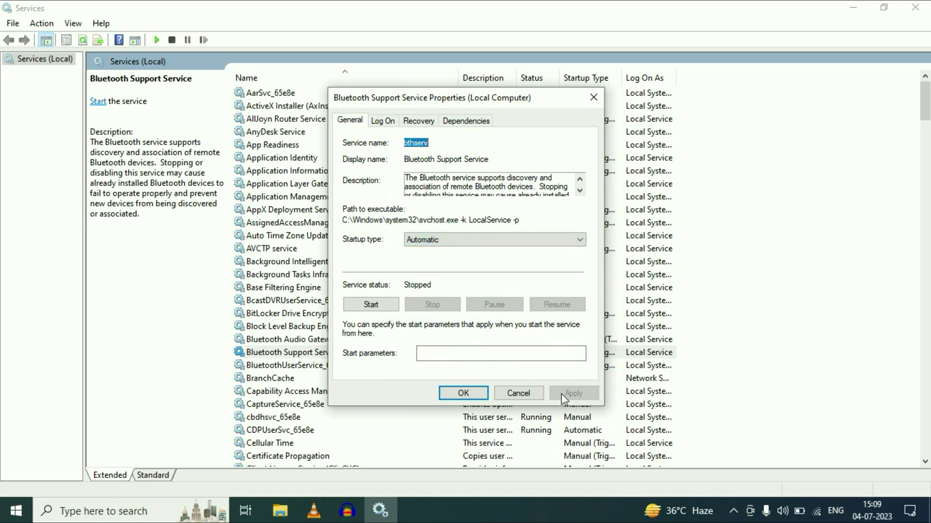
click(378, 310)
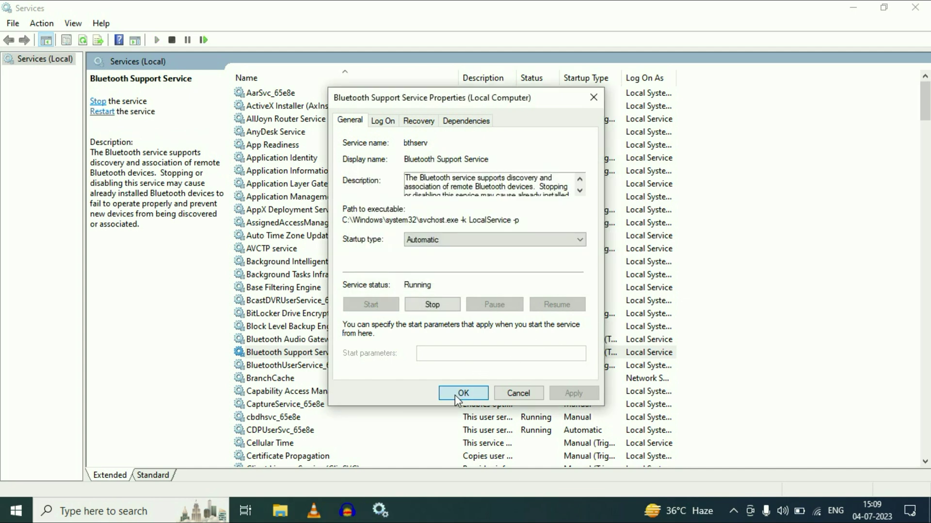
click(456, 393)
Start BluetoothUserService_65e8e from its Properties dialog.
click(293, 367)
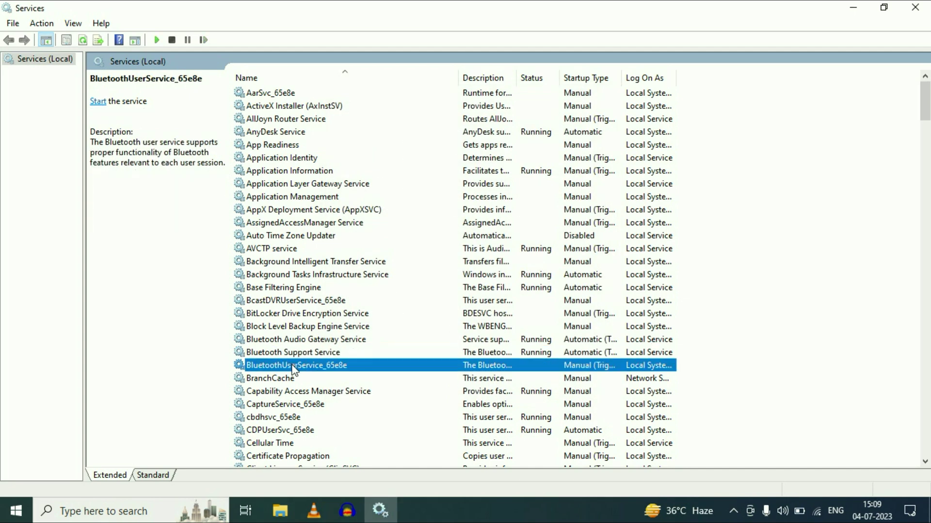
right_click(293, 367)
click(358, 333)
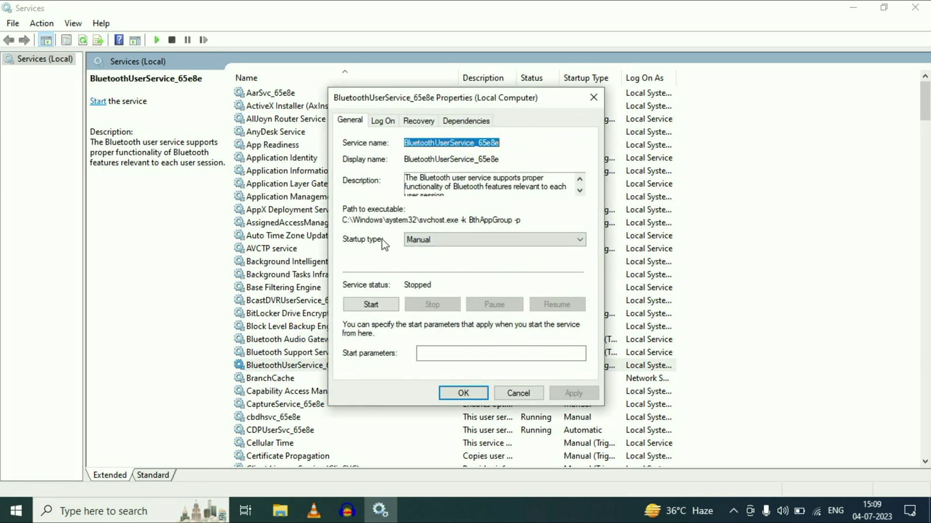
click(384, 305)
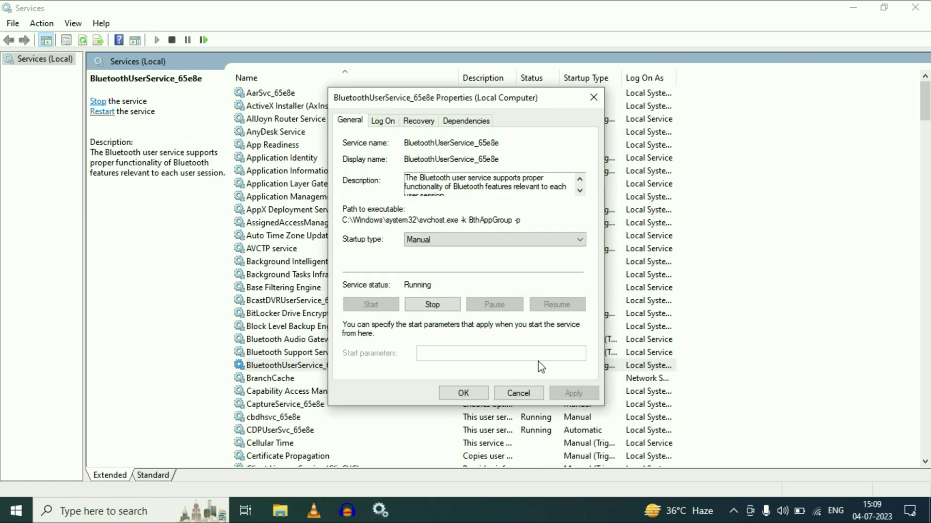
click(464, 393)
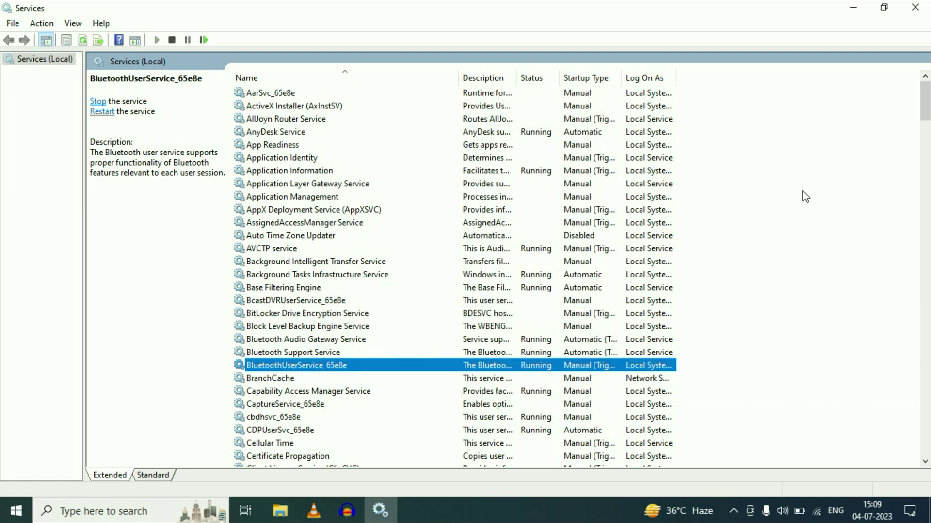
click(768, 192)
Close Services and open Troubleshoot settings by searching 'troub'.
click(915, 7)
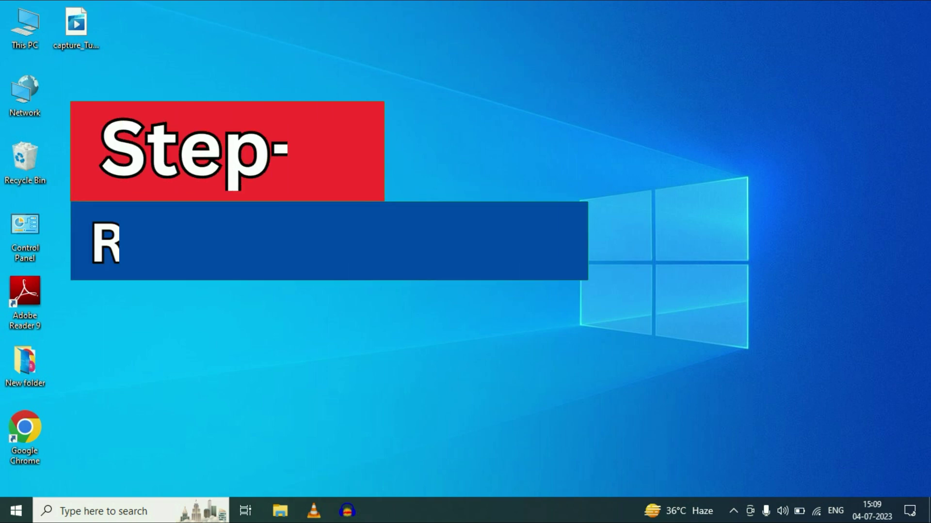
click(126, 509)
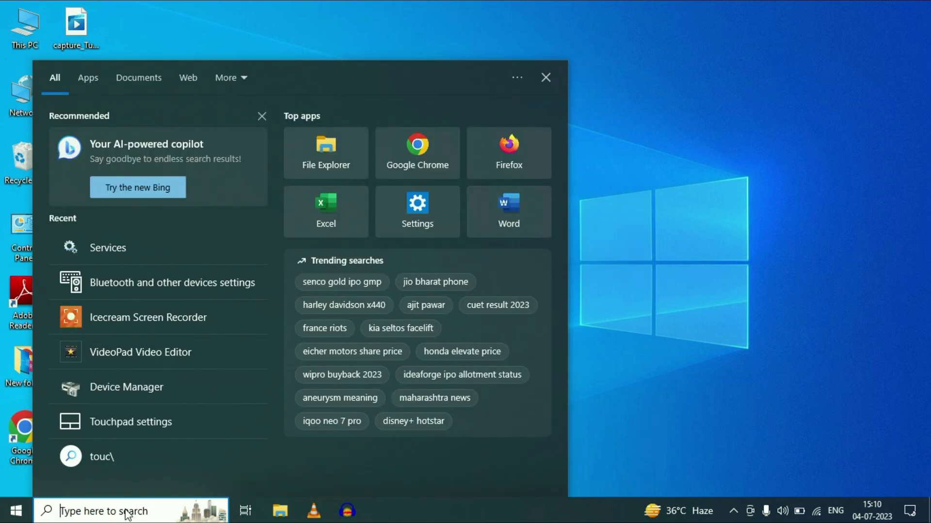
text(troub)
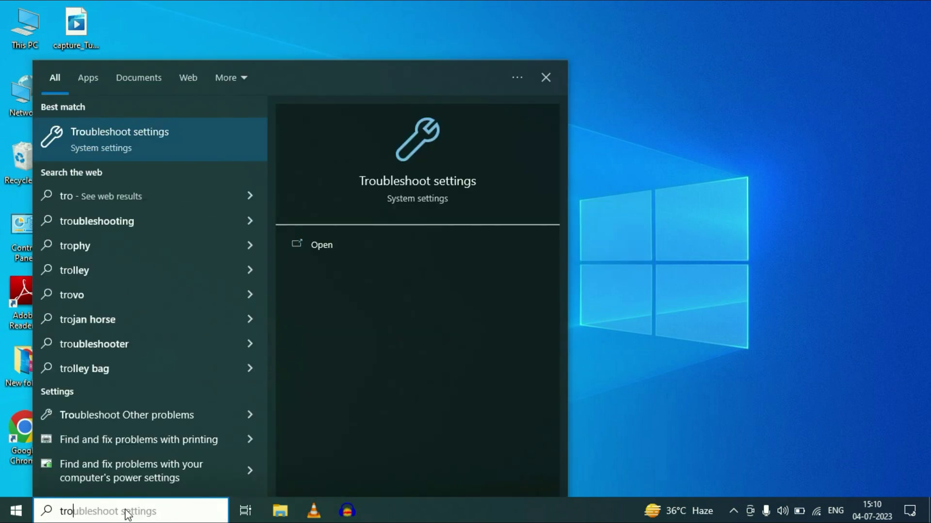
click(116, 140)
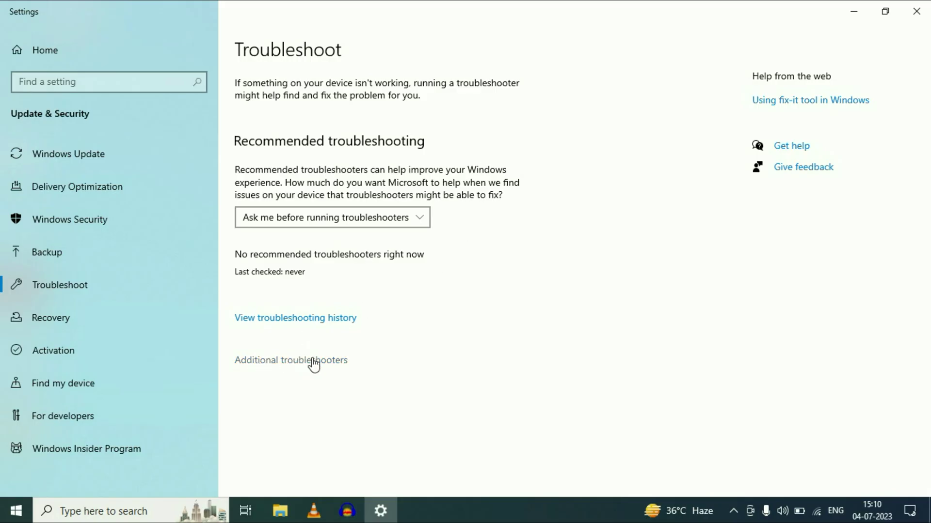
Run the Bluetooth troubleshooter from Additional troubleshooters until it suggests enabling Intel(R) Wireless Bluetooth(R).
click(314, 362)
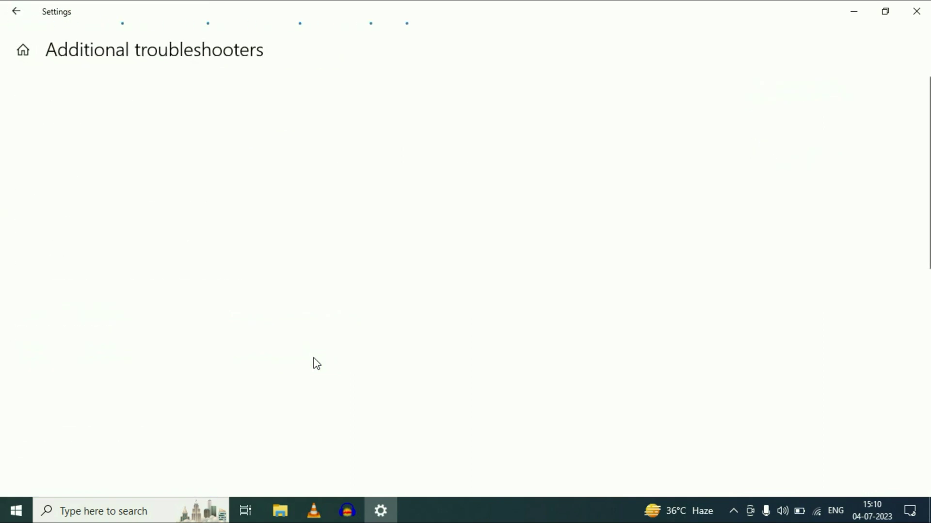
scroll(158, 296, down, 1)
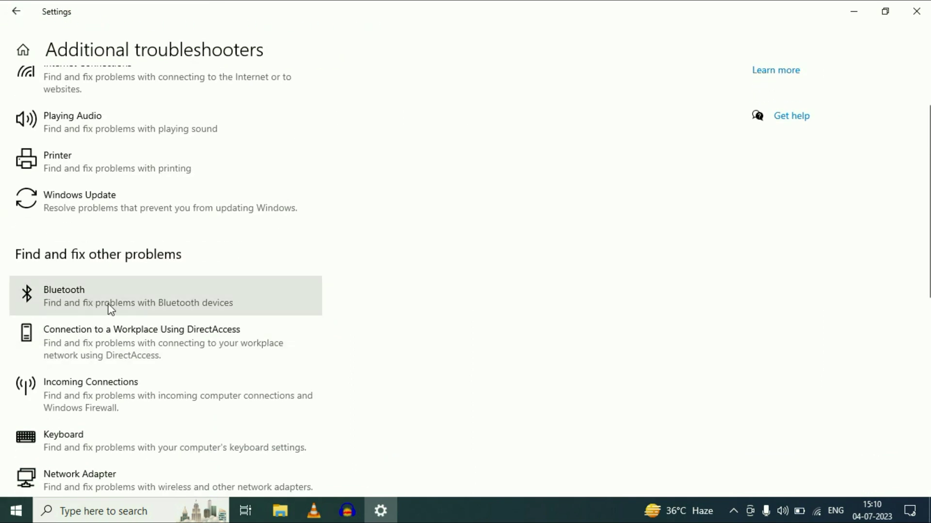
click(71, 296)
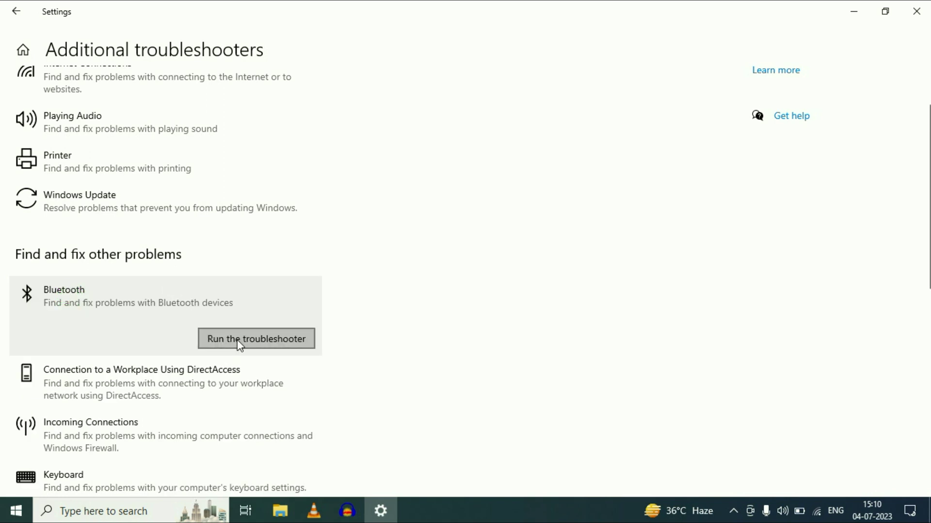
click(240, 341)
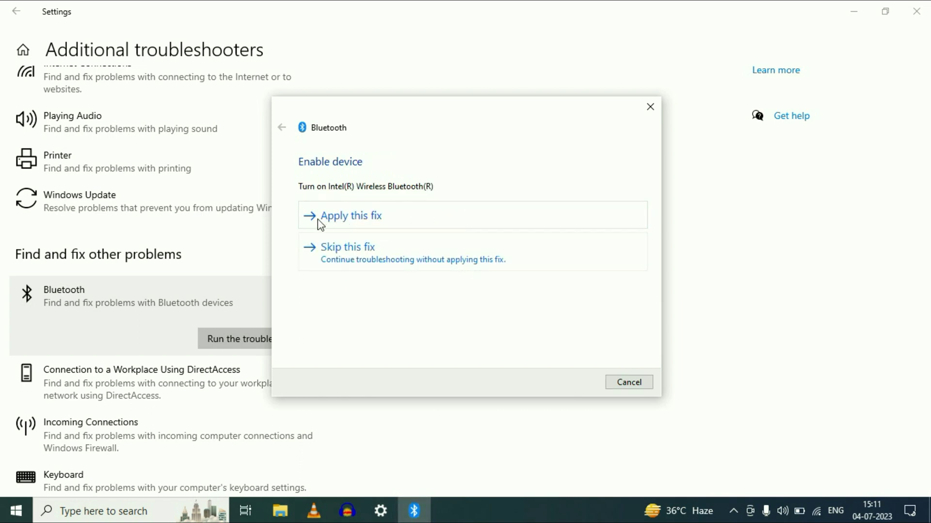
Apply the Enable device fix for the Intel Bluetooth adapter, then close the troubleshooter and Settings.
click(356, 224)
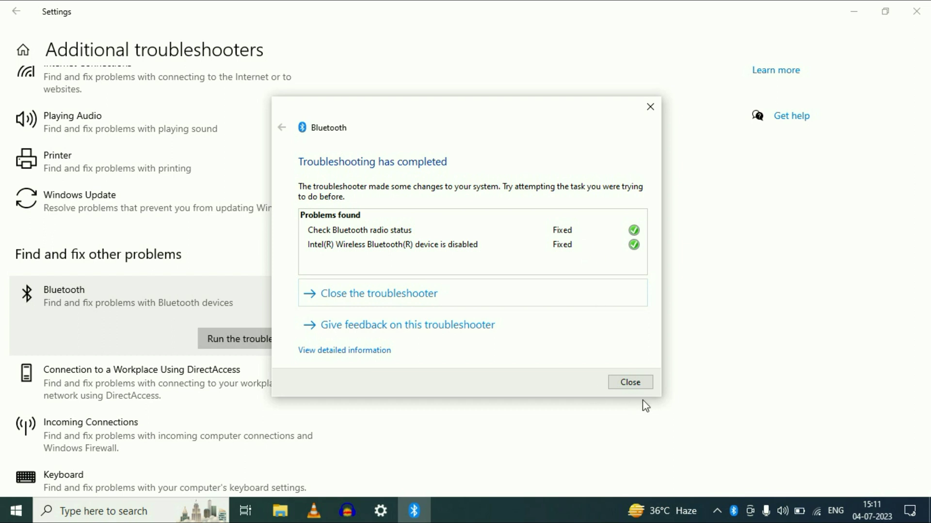
click(630, 382)
click(916, 11)
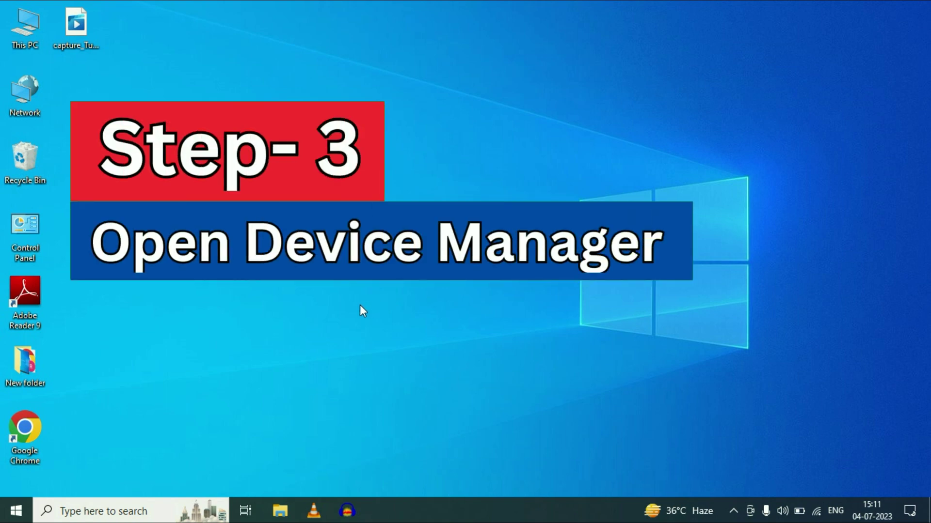
click(19, 512)
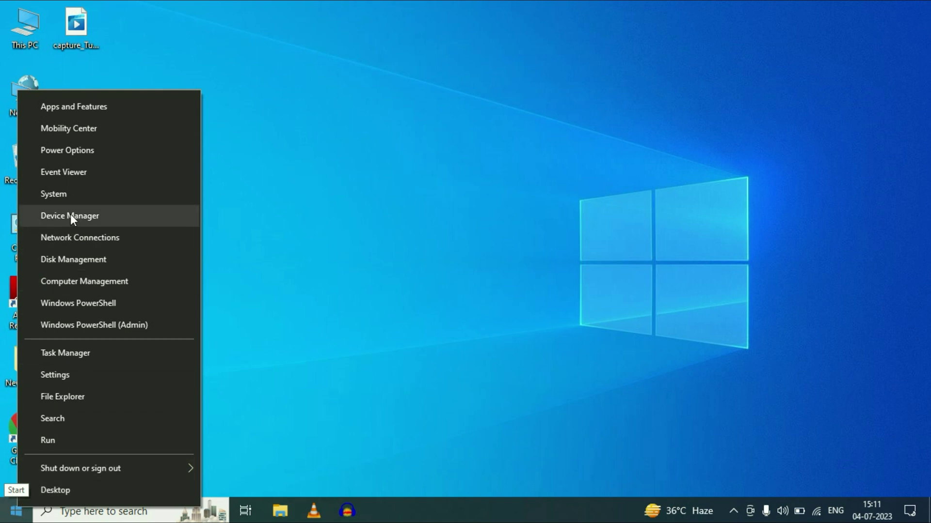
click(71, 215)
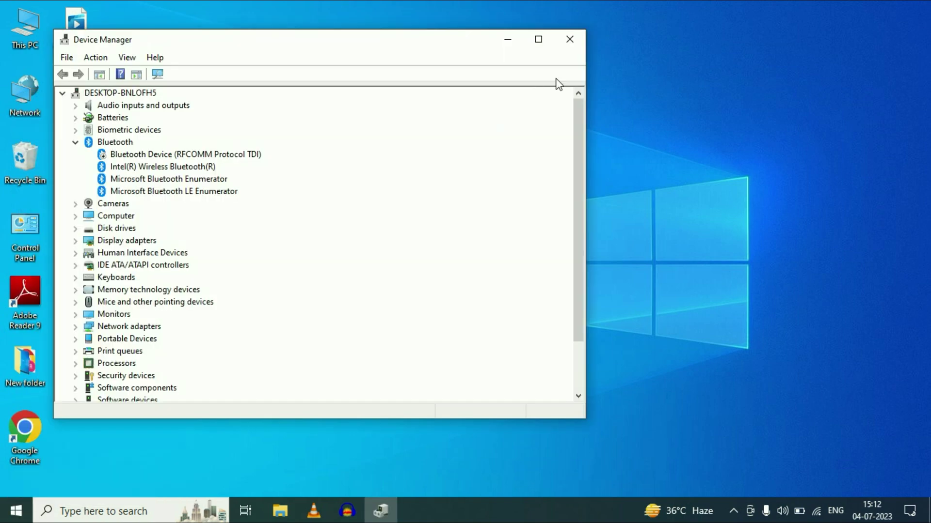
click(570, 41)
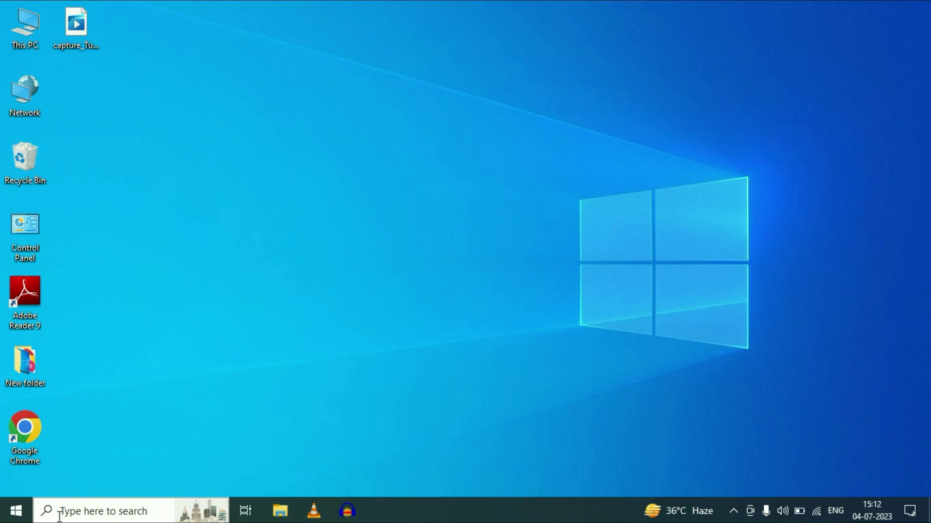
Open Device Manager via search 'dev', maximize it, and select Bluetooth Device (RFCOMM Protocol TDI).
click(92, 515)
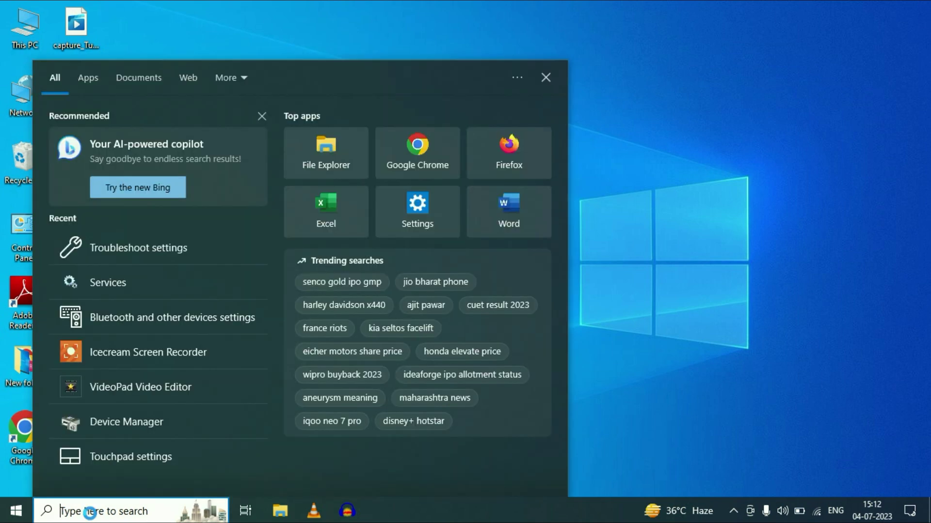
text(dev)
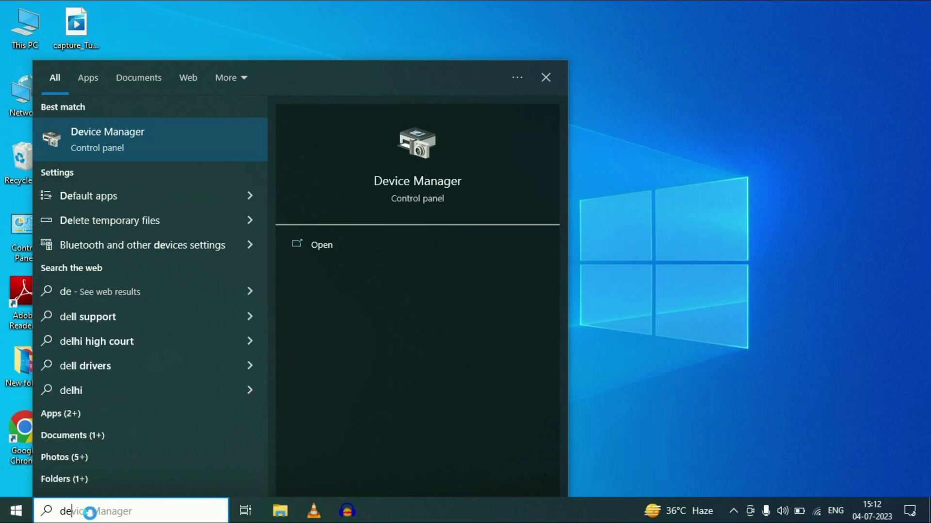
click(113, 143)
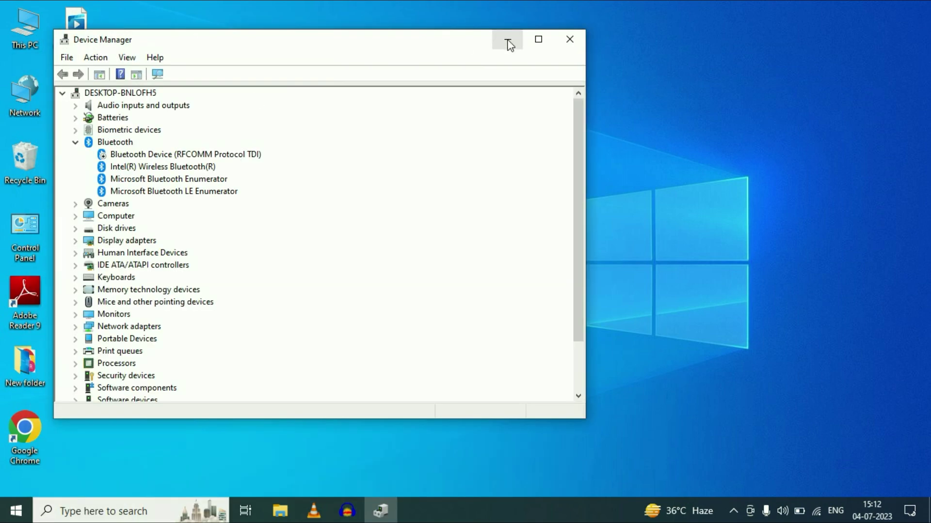
click(536, 39)
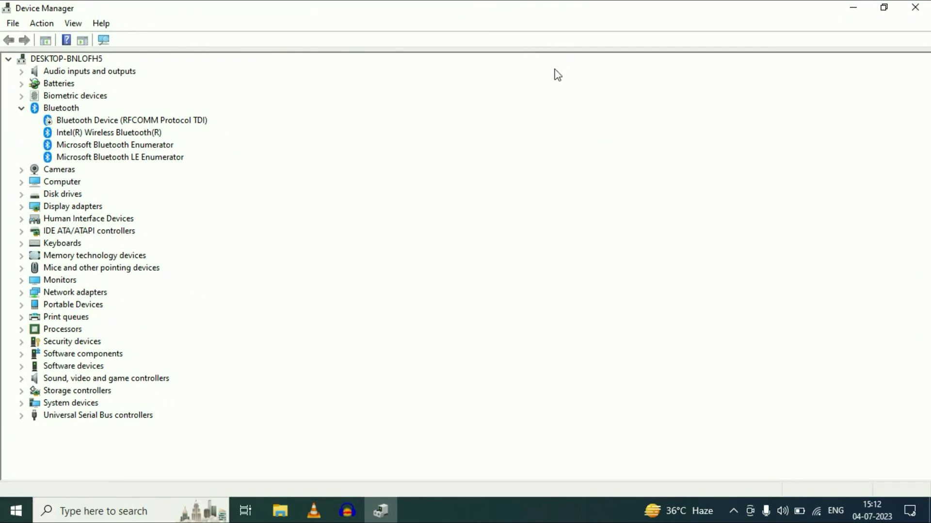
click(63, 109)
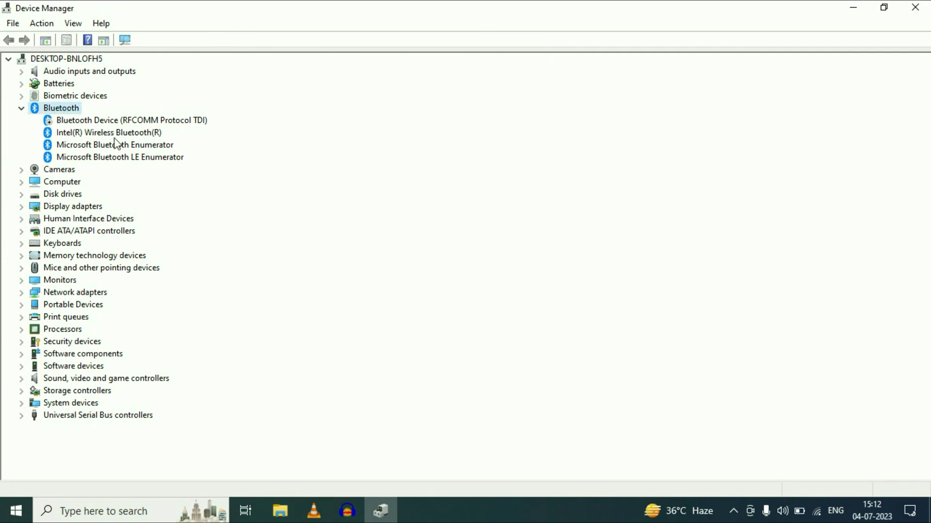
click(89, 121)
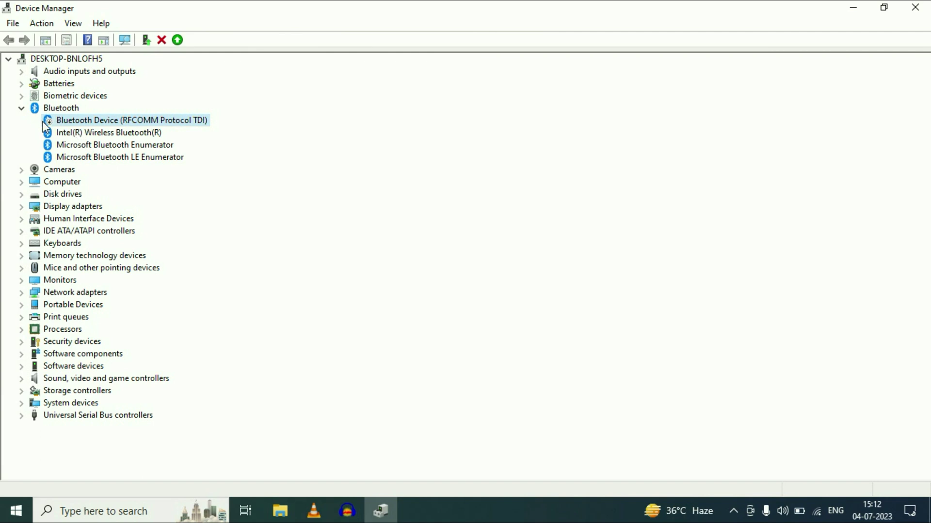
Enable Bluetooth Device (RFCOMM Protocol TDI) from its context menu.
right_click(77, 121)
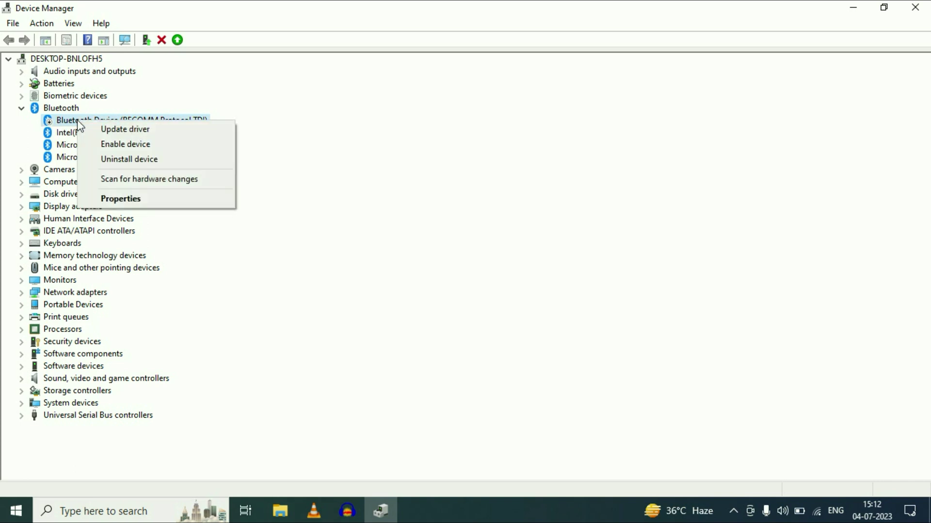
click(119, 145)
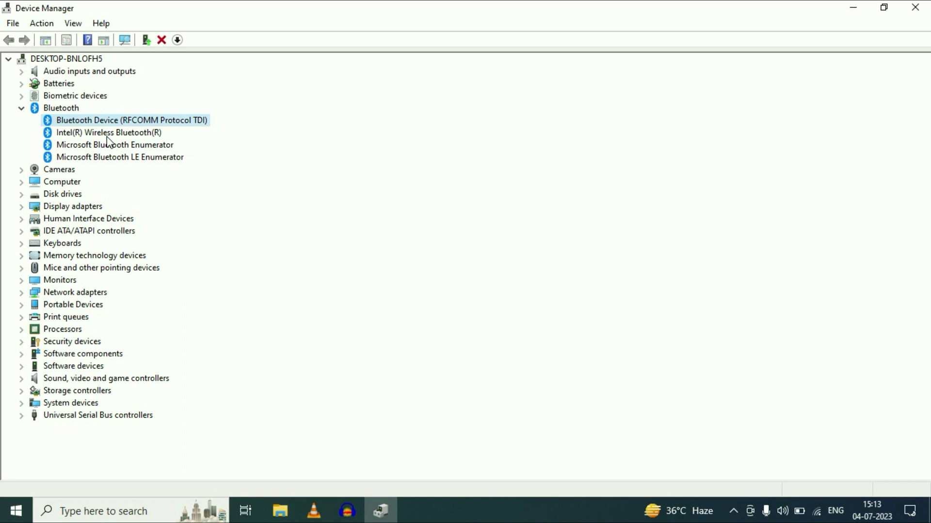
click(152, 135)
click(145, 118)
Update drivers automatically for the RFCOMM device and Intel(R) Wireless Bluetooth(R).
right_click(147, 123)
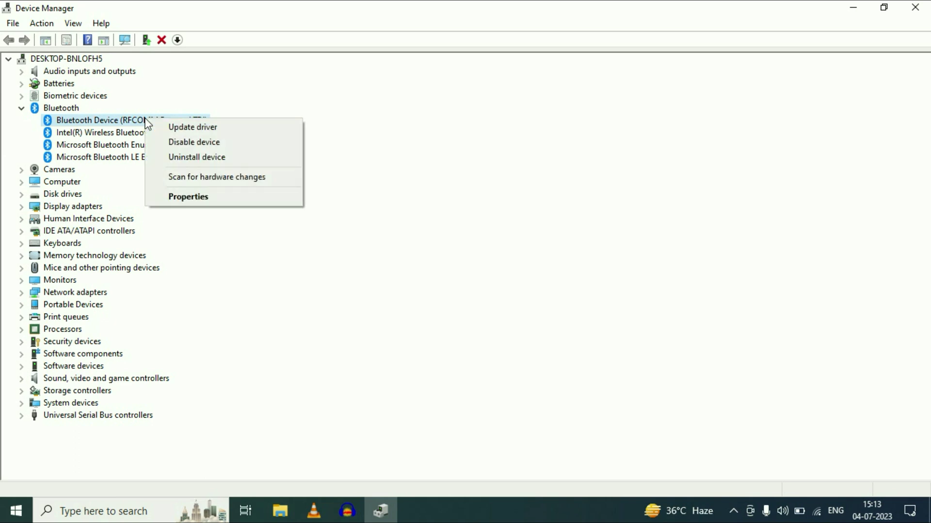
click(179, 126)
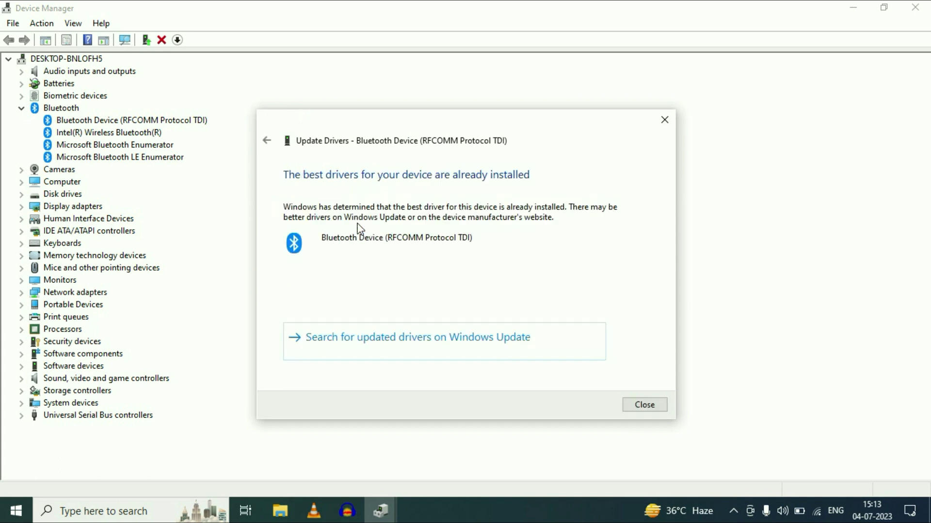
click(644, 406)
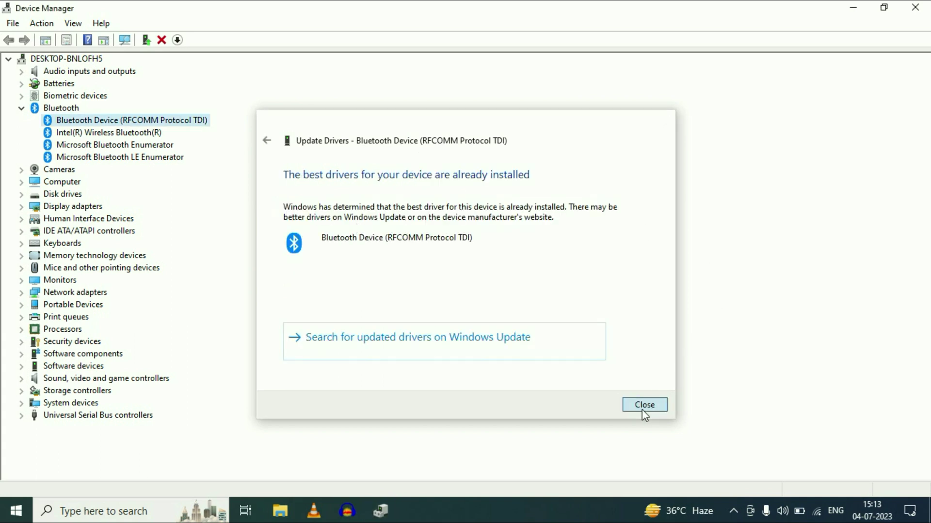
click(142, 133)
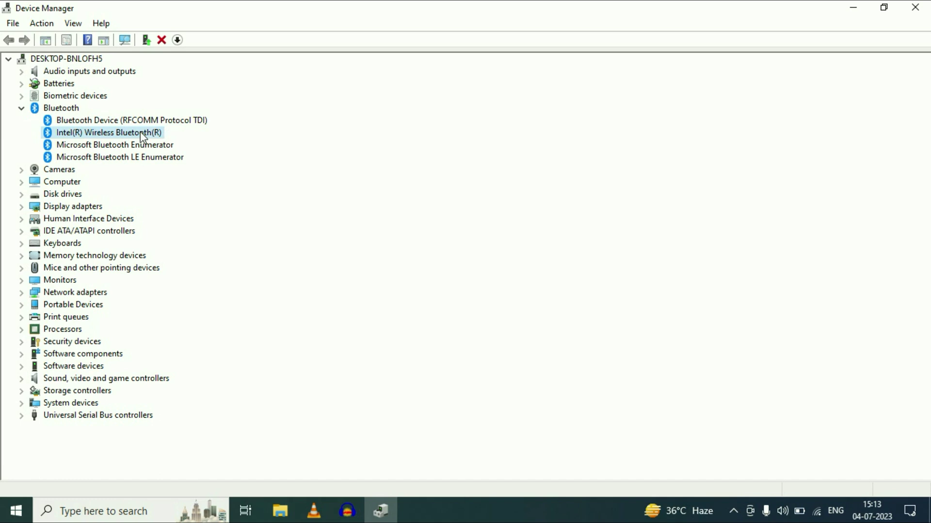
right_click(141, 135)
click(166, 139)
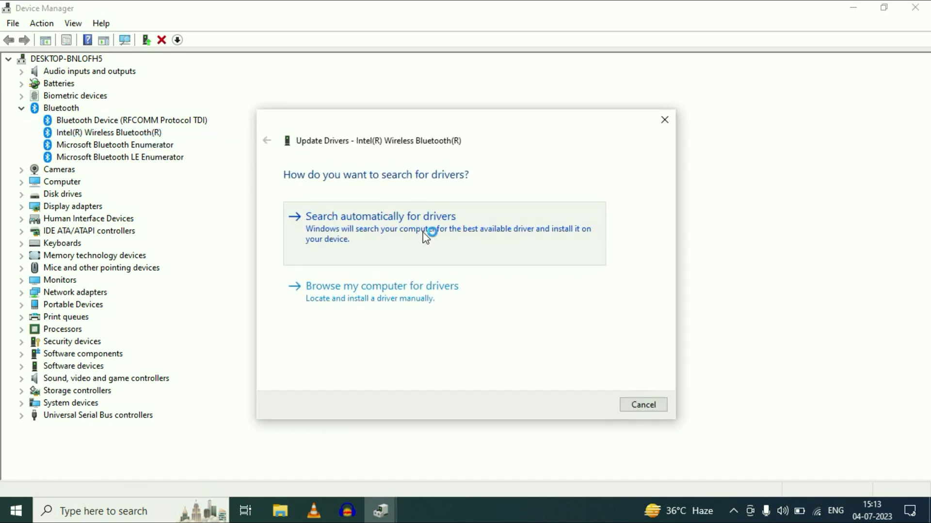
click(633, 407)
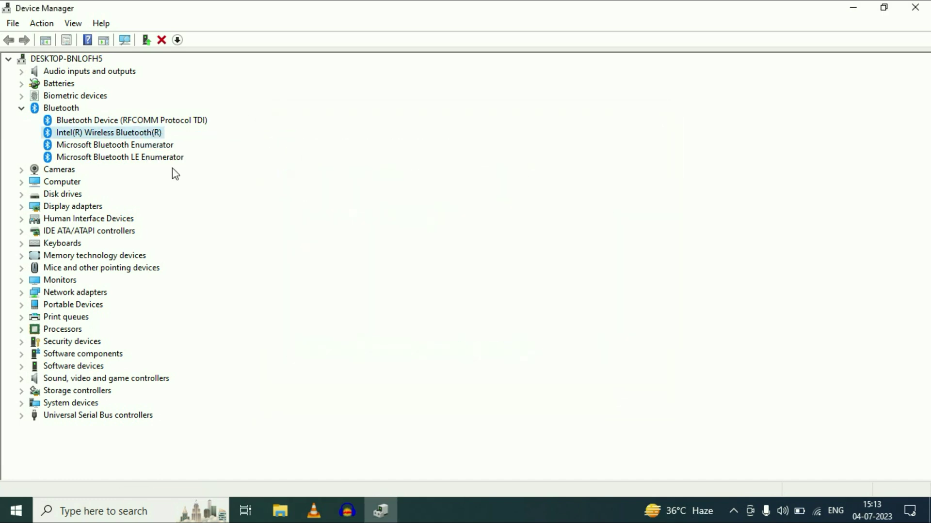
Update drivers for Microsoft Bluetooth Enumerator and Microsoft Bluetooth LE Enumerator, then close Device Manager.
right_click(125, 143)
click(143, 151)
click(369, 224)
click(659, 408)
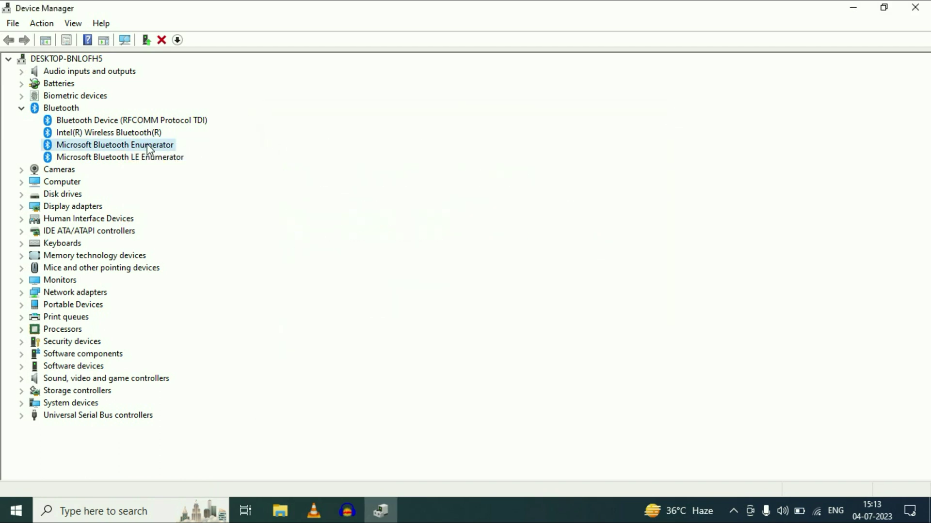
click(141, 155)
right_click(141, 157)
click(165, 164)
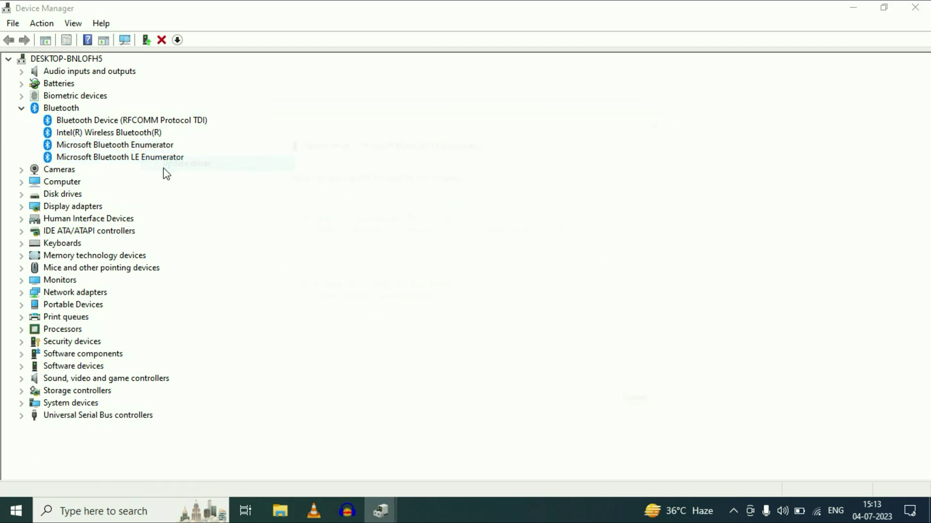
click(413, 225)
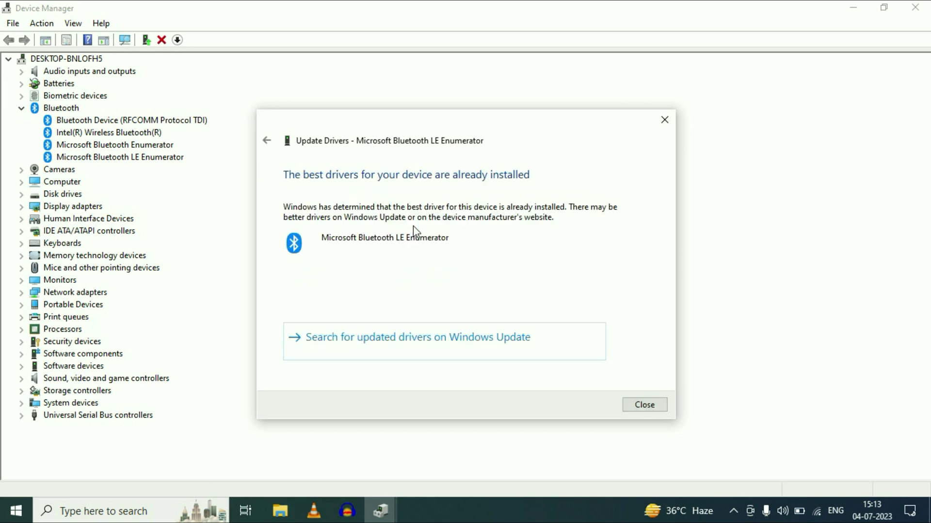
click(647, 407)
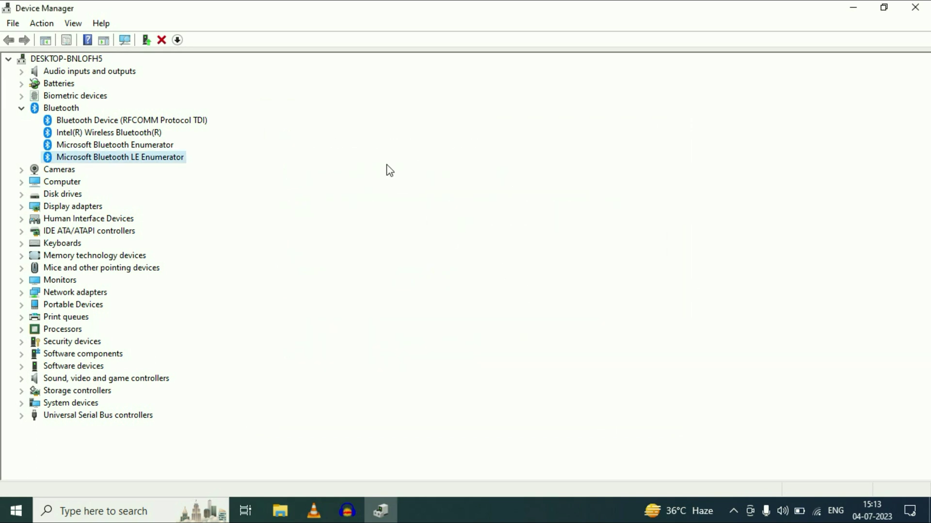
click(915, 7)
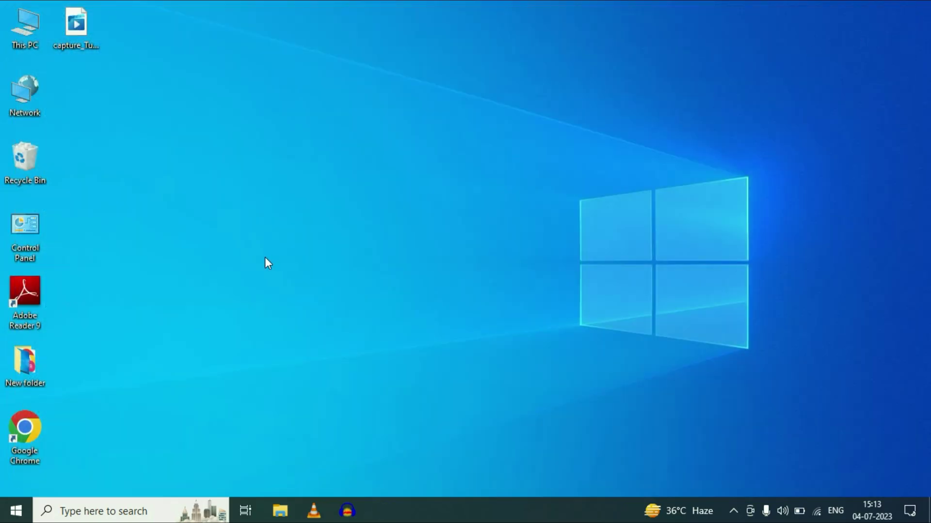